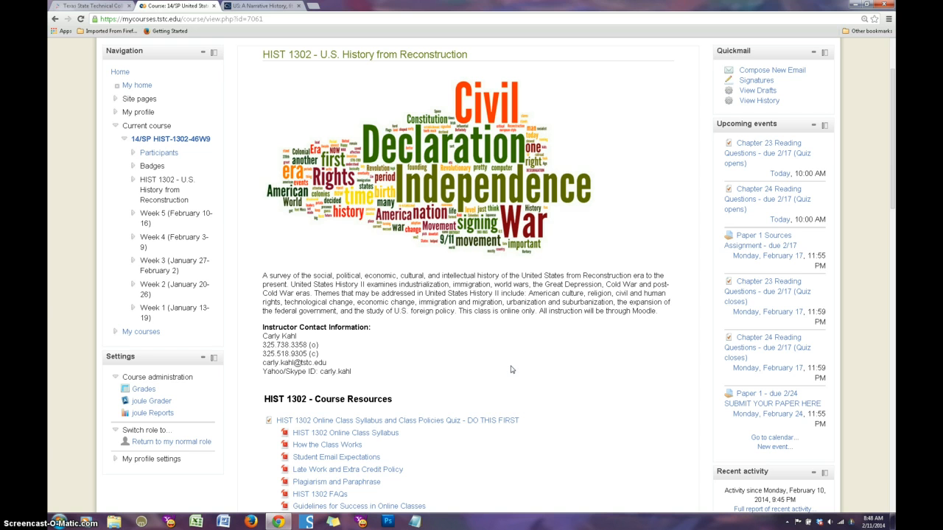
Step: Open the HIST 1302 Online Class Wiki from the Week 5 (February 10-16) section of the course page
scroll(511, 370, "down", 2)
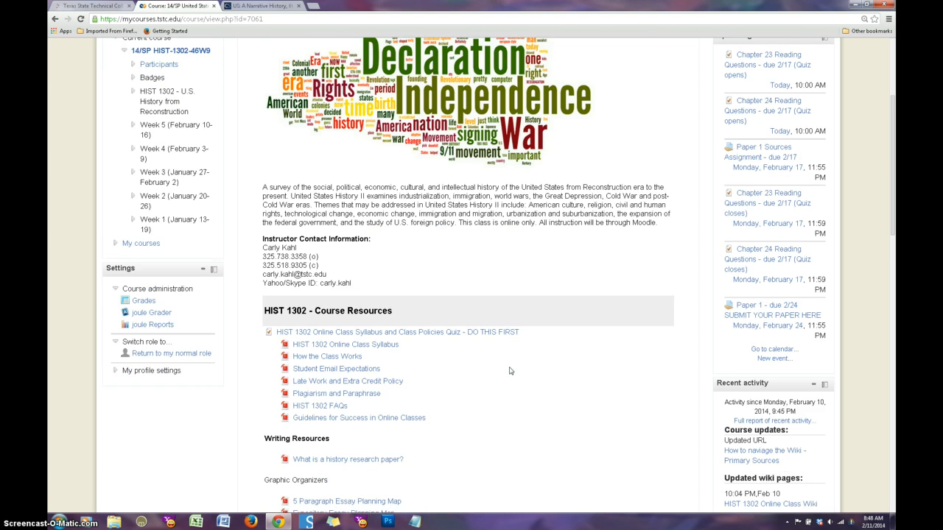
scroll(509, 370, "down", 5)
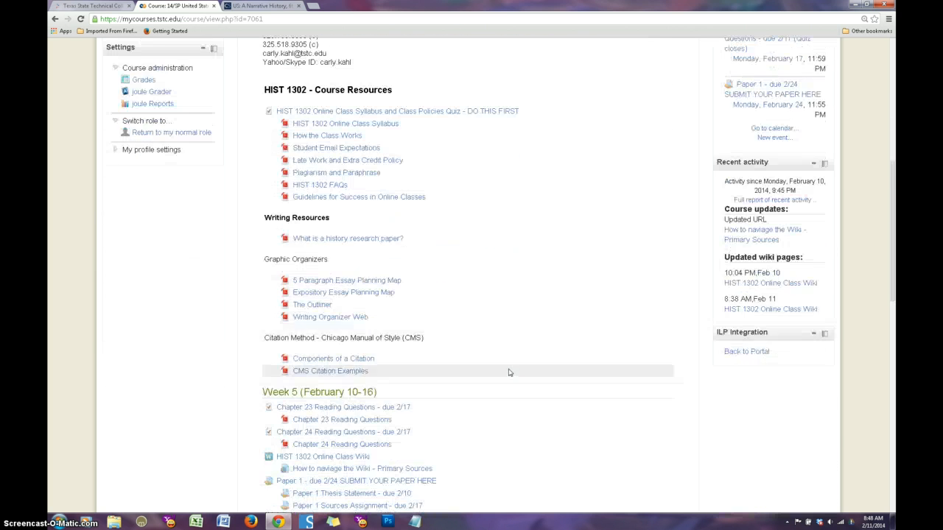
scroll(509, 372, "down", 1)
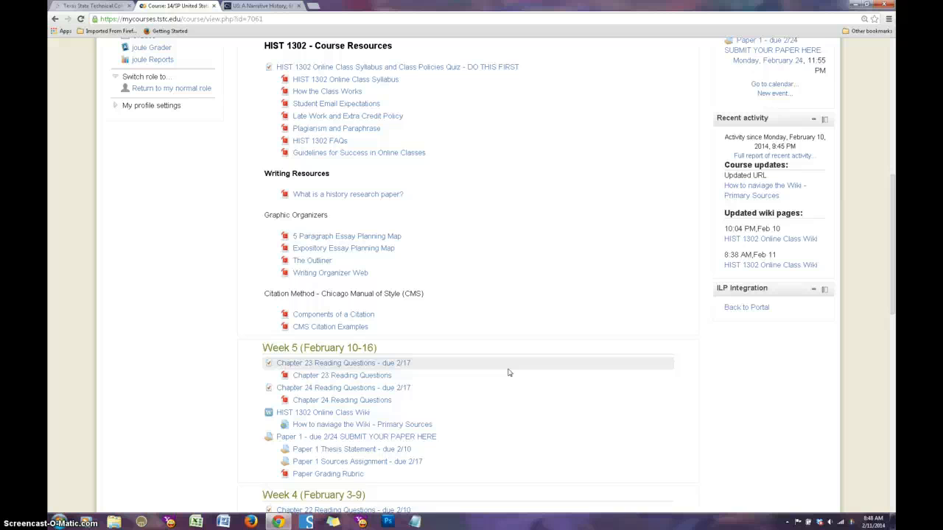
left_click(508, 366)
left_click(332, 417)
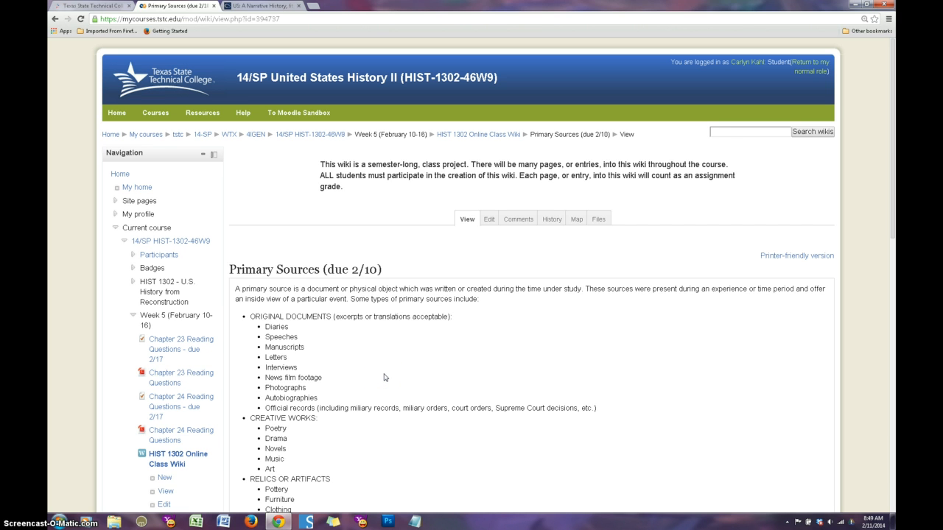
Step: Look over the Primary Sources wiki page and open the "Secondary Sources - due 2/17" page from the wiki's map
scroll(384, 377, "down", 1)
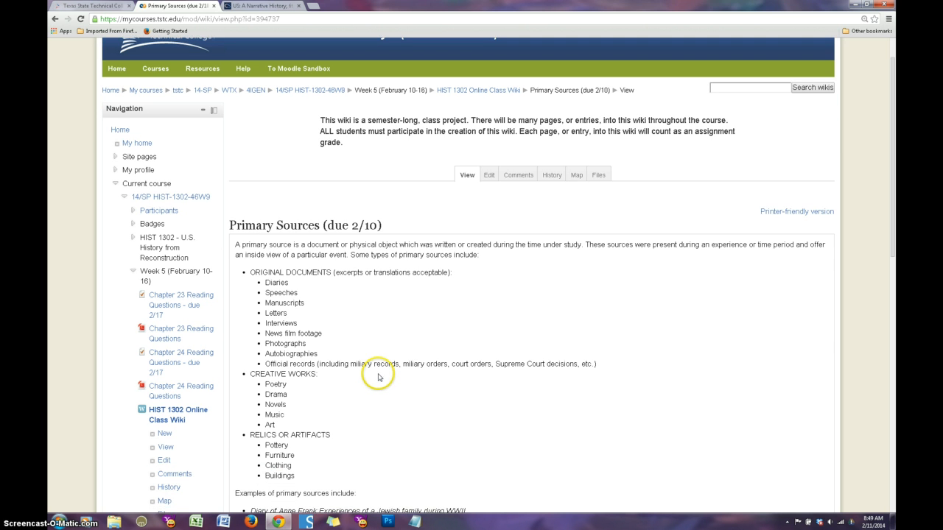
scroll(378, 378, "down", 1)
scroll(379, 376, "down", 2)
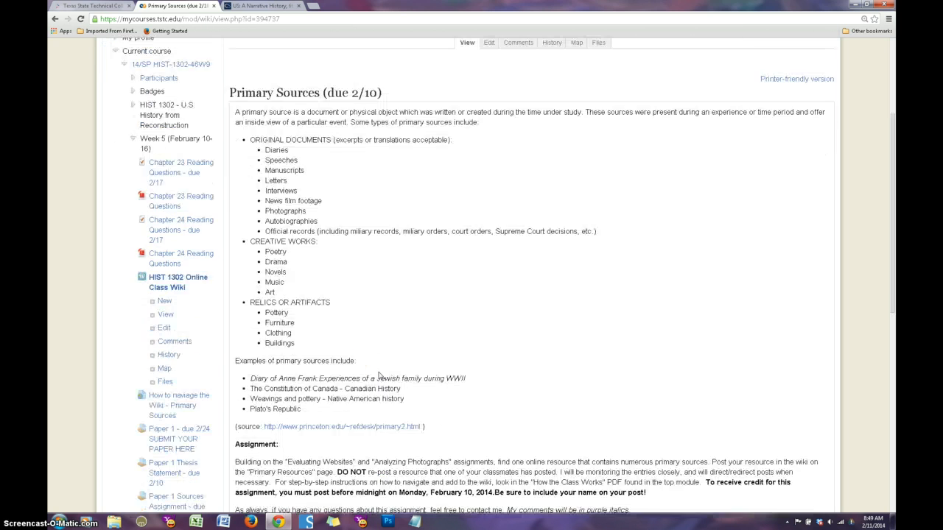
scroll(378, 376, "up", 1)
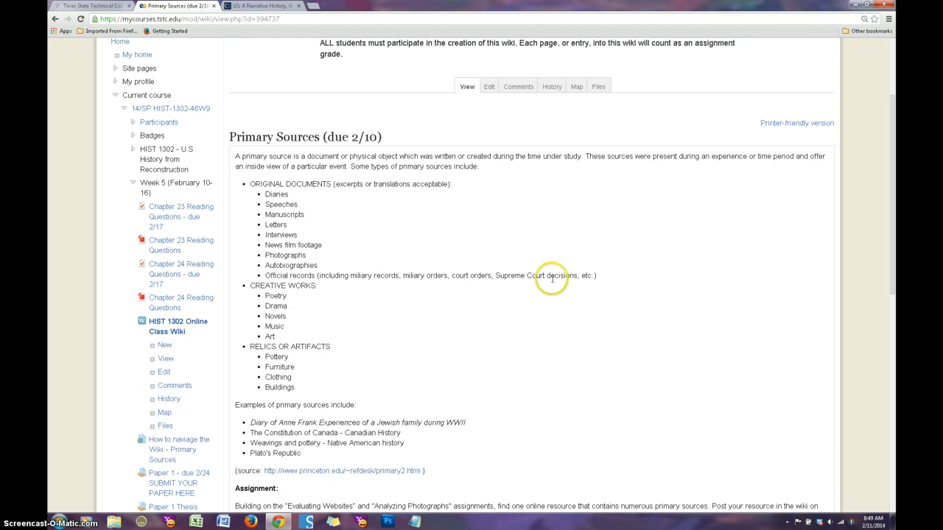
left_click(578, 88)
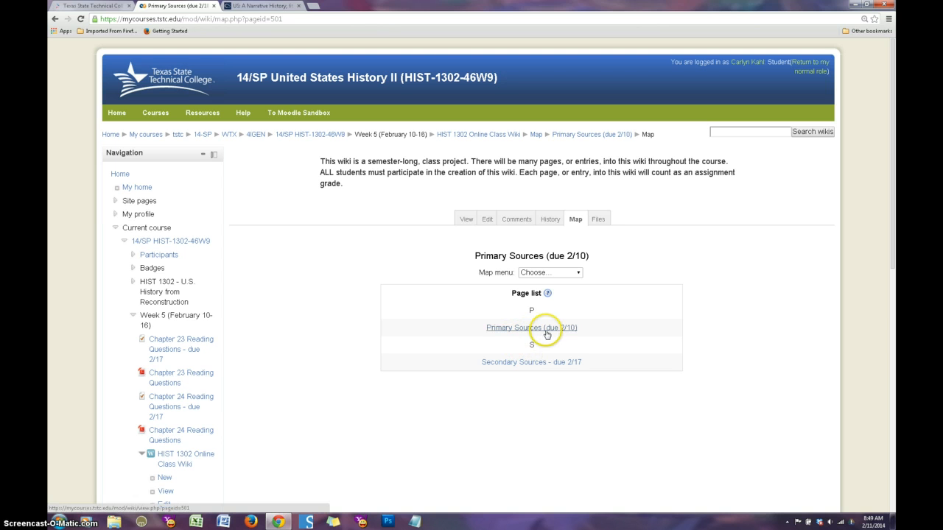
left_click(511, 369)
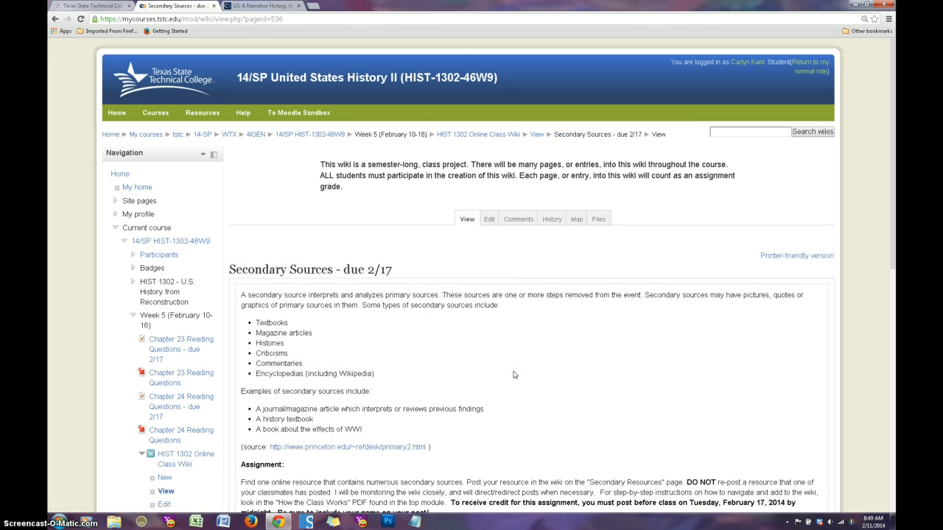
Step: Read the Secondary Sources page, examining the source types, the assignment instructions and the two example citations
scroll(510, 374, "down", 1)
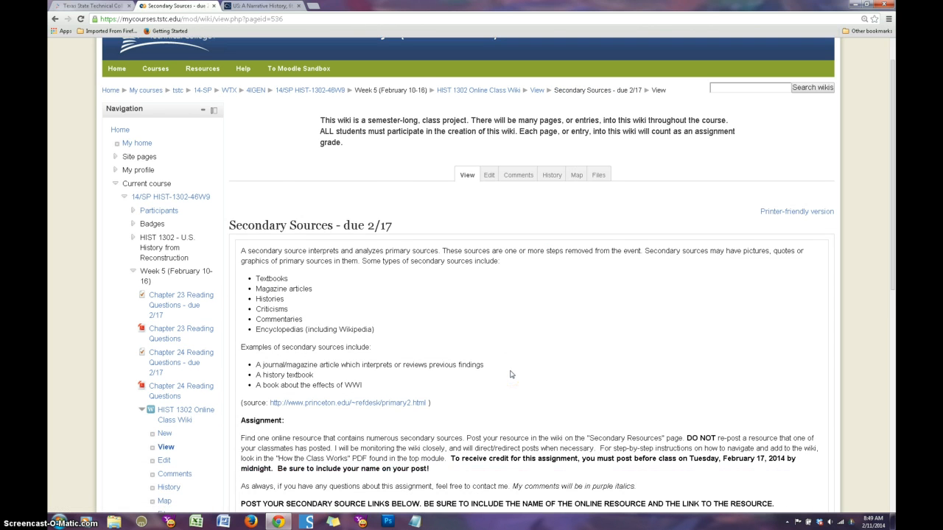
scroll(511, 374, "down", 1)
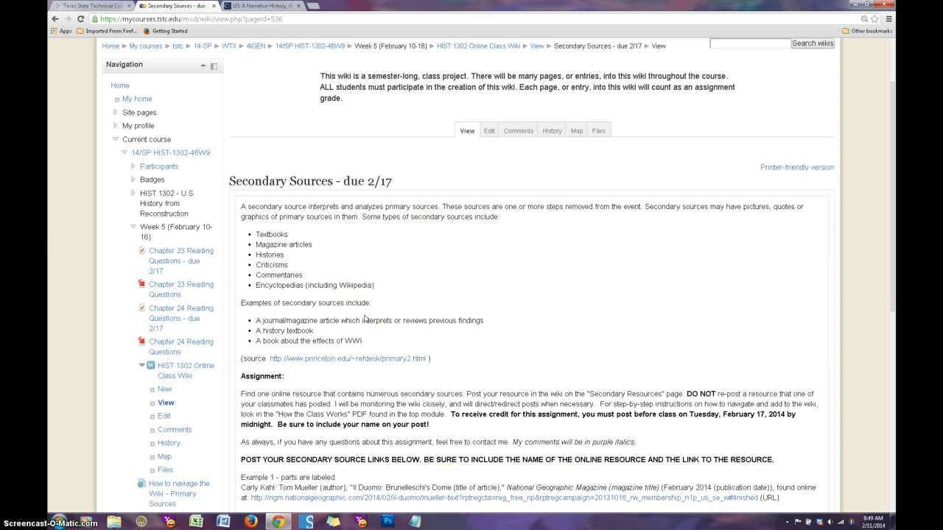
scroll(362, 317, "down", 2)
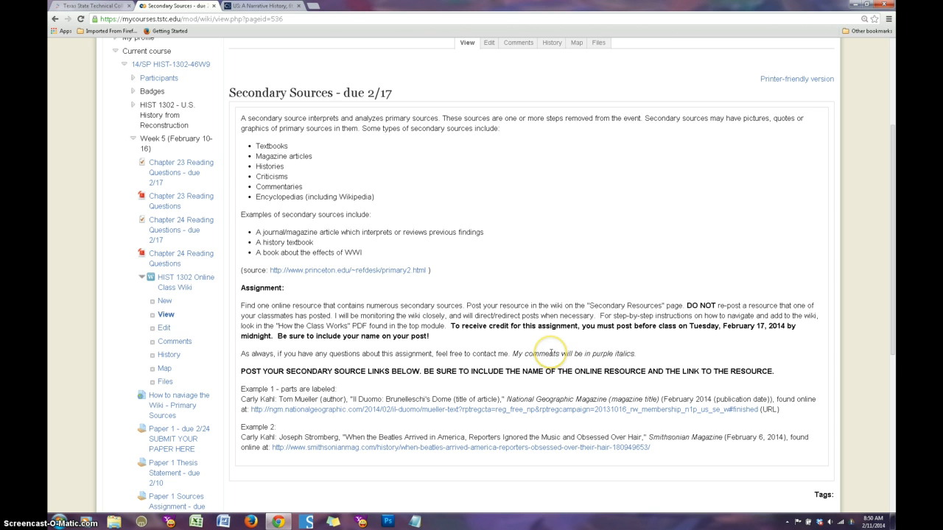
scroll(554, 353, "down", 1)
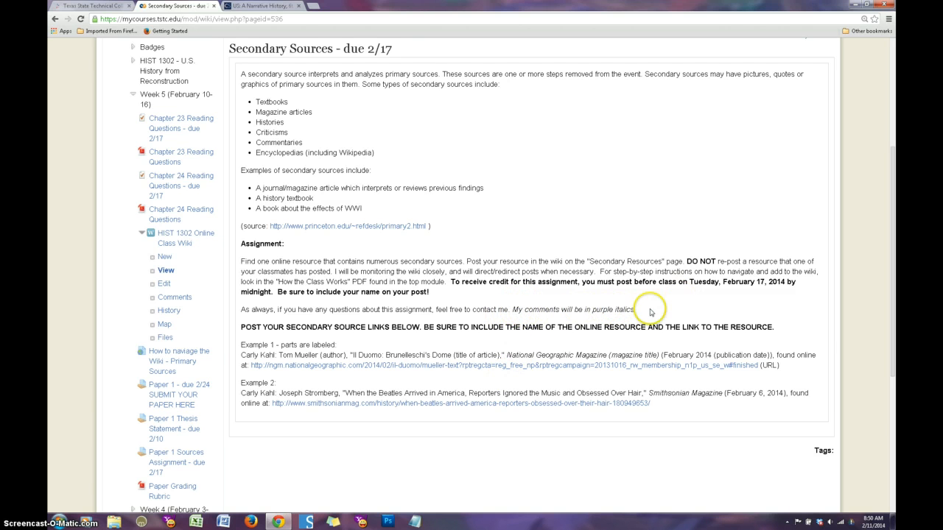
scroll(610, 340, "down", 1)
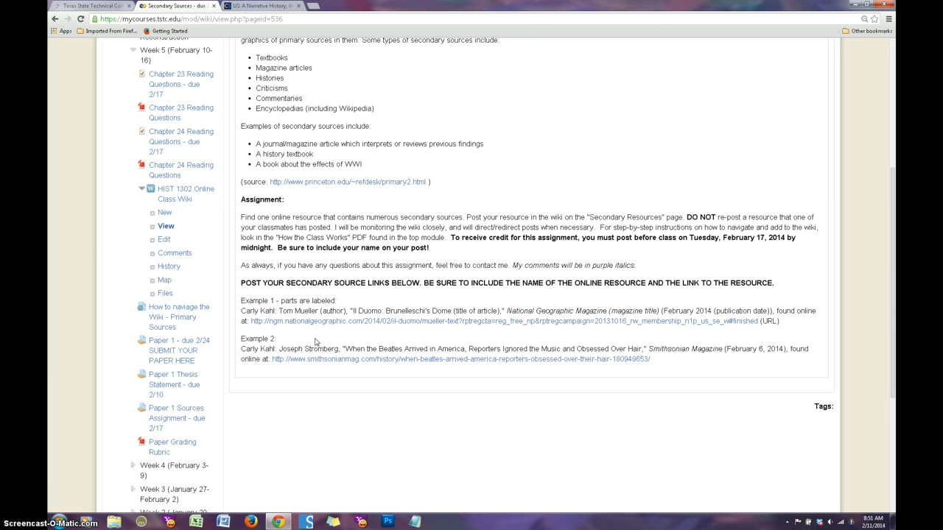
left_click(314, 340)
left_click(312, 347)
left_click_drag(891, 347, 887, 261)
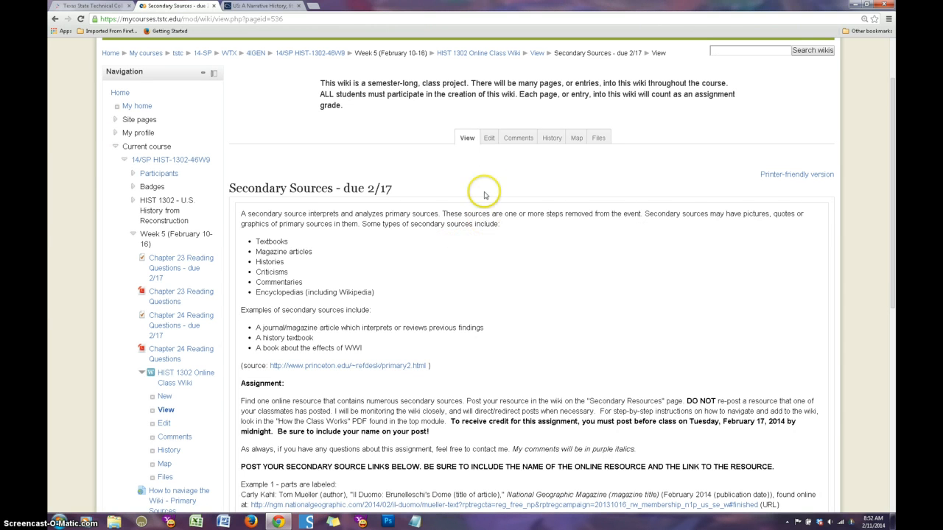
Step: Edit the Secondary Sources wiki page and add "Example 3:" below Example 2, followed by a line with the contributor's full name and a colon
left_click(488, 139)
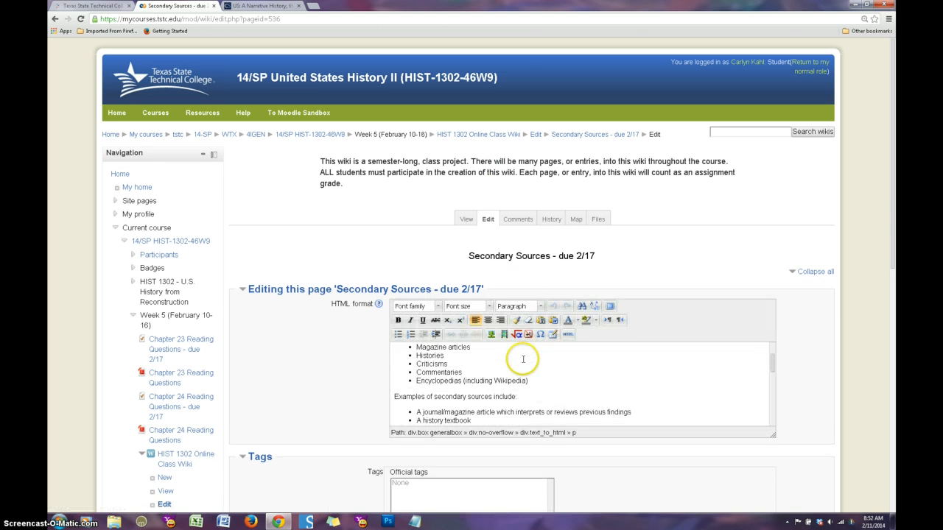
scroll(522, 359, "down", 3)
scroll(523, 358, "down", 3)
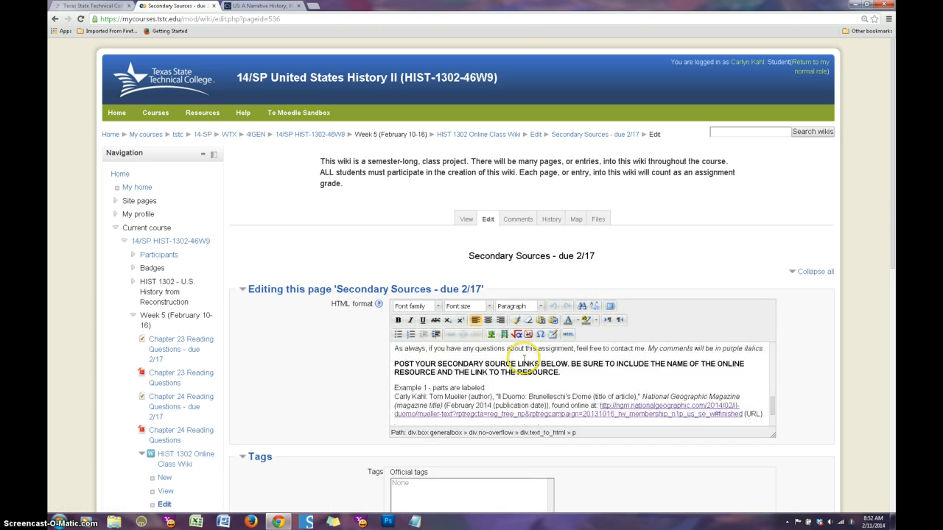
scroll(589, 372, "down", 3)
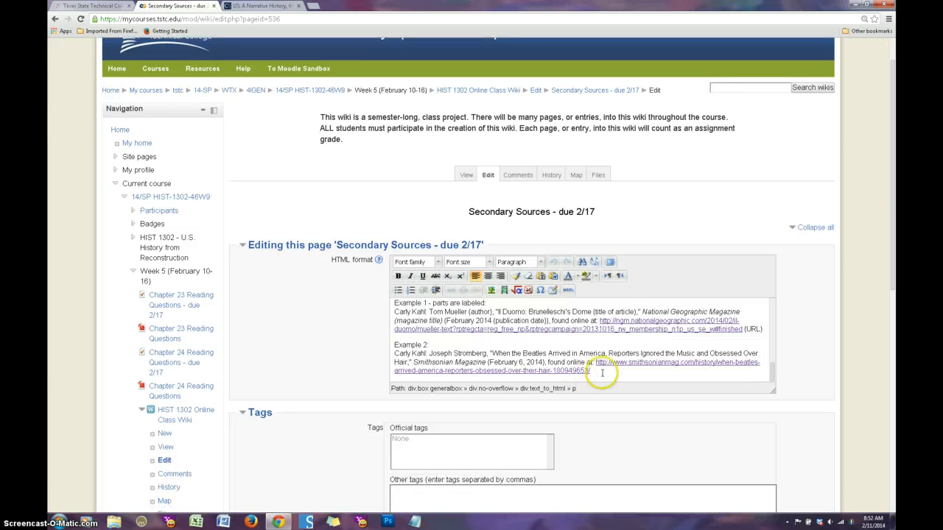
key("Return")
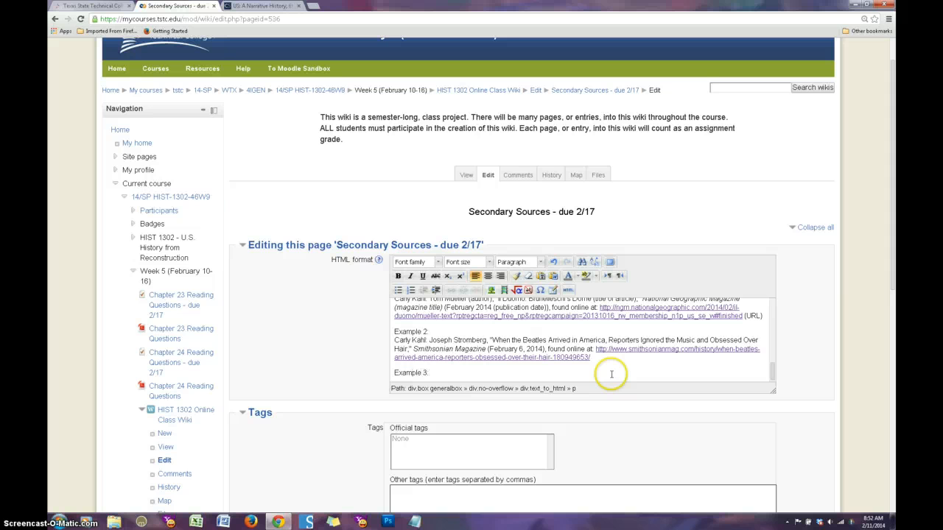
key("Return")
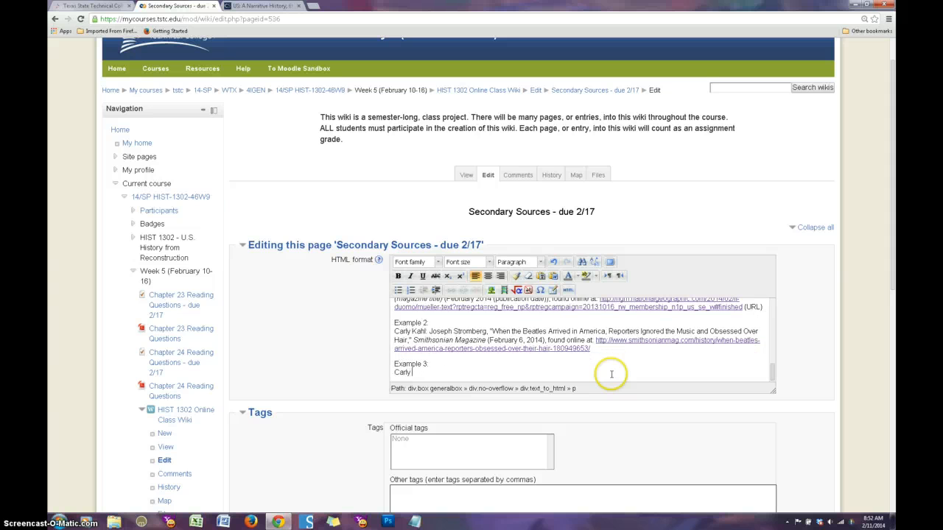
type("Carly Kahl:")
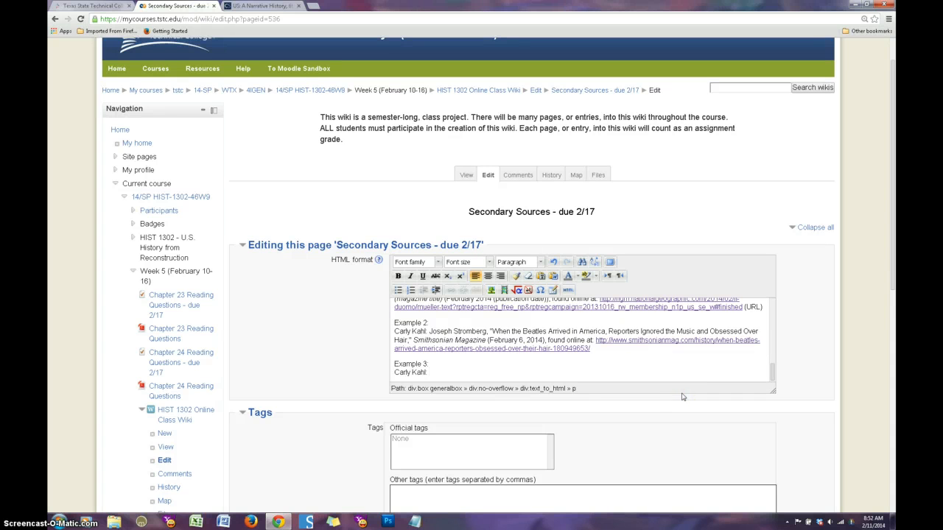
Step: Switch to the CourseSmart textbook "US: A Narrative History" and look up its authors on the About the Authors page
left_click(656, 368)
left_click(270, 7)
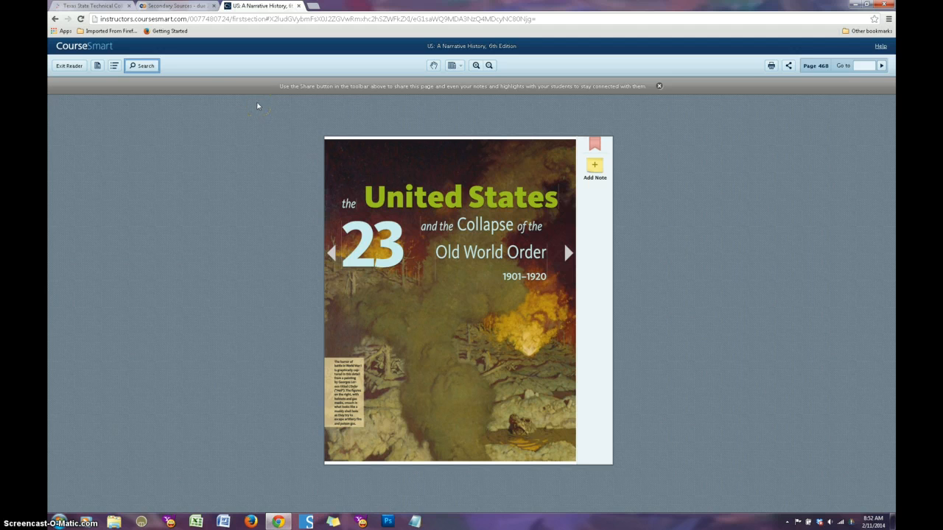
left_click(181, 6)
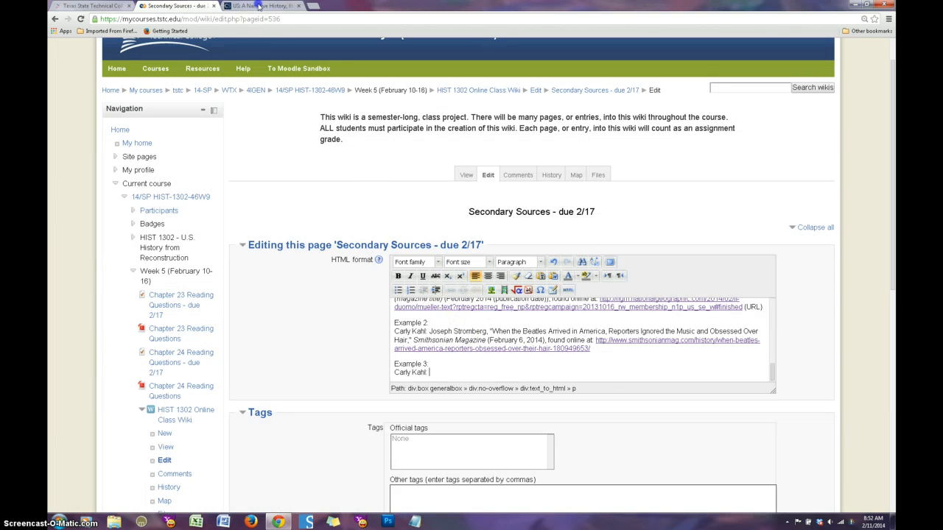
left_click(261, 6)
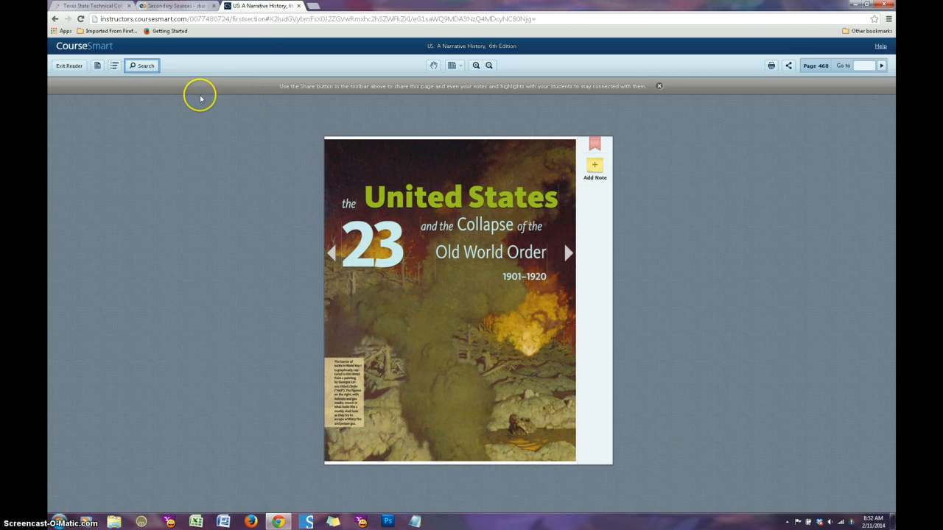
left_click(115, 66)
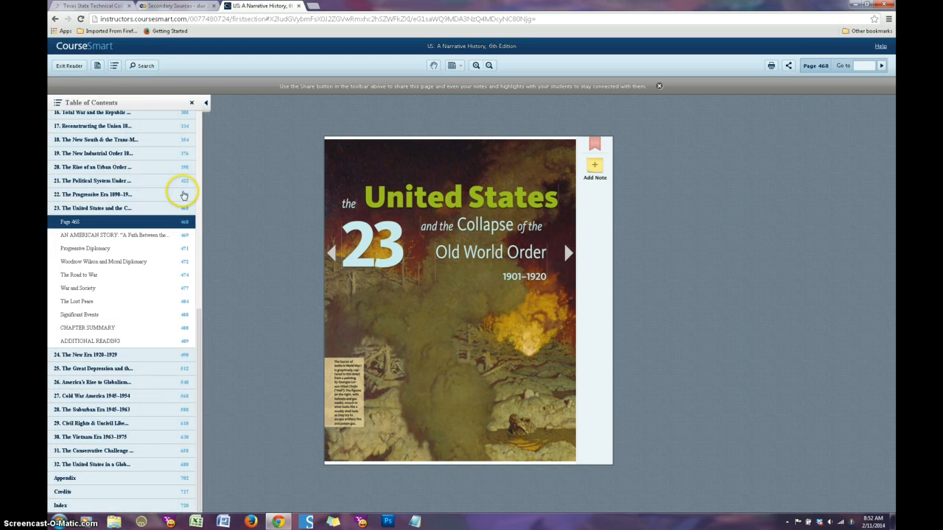
left_click_drag(199, 315, 205, 82)
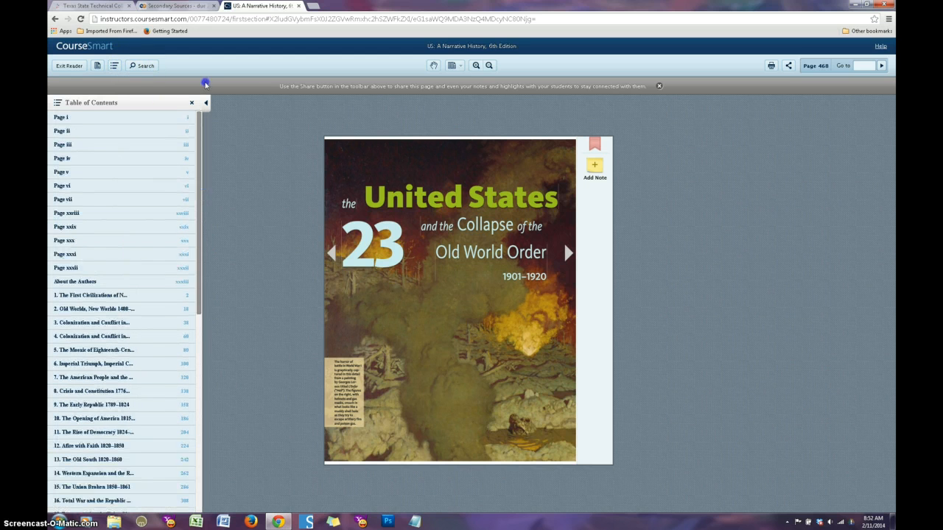
left_click(64, 119)
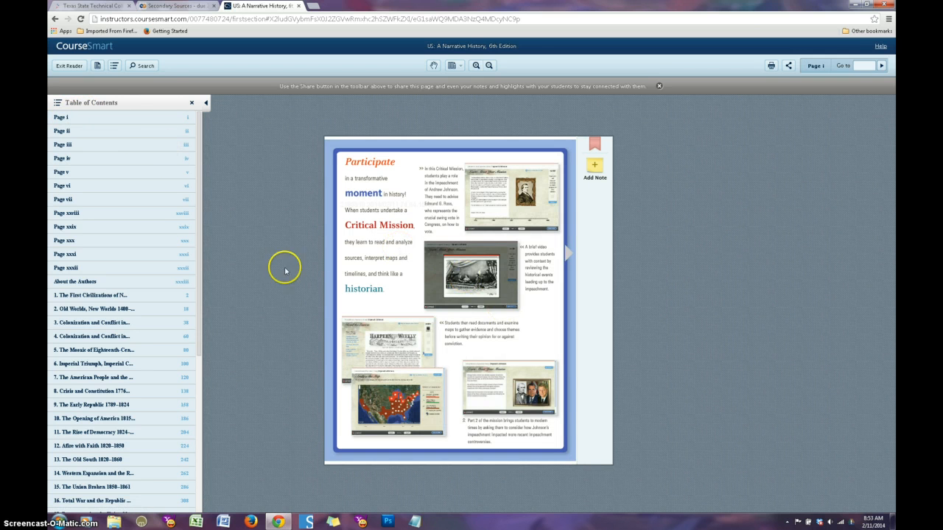
left_click(86, 284)
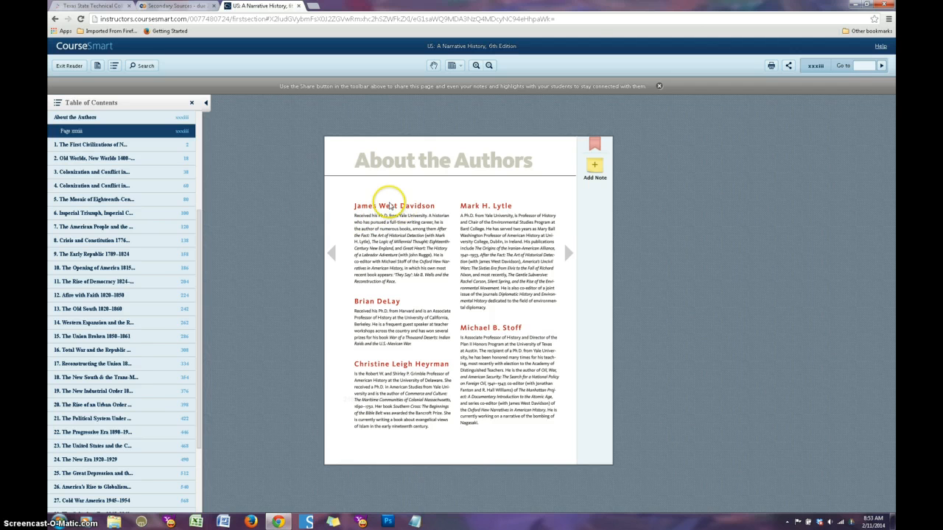
Step: Back in the wiki editor, continue the Example 3 citation with the first listed author's name and ", ed., US: A Narrative History ("
left_click(170, 6)
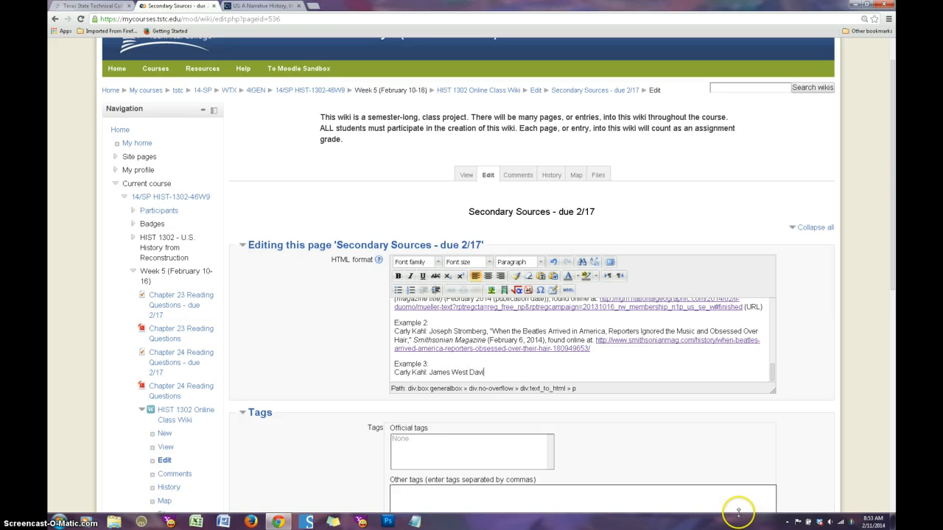
type("dson, ed")
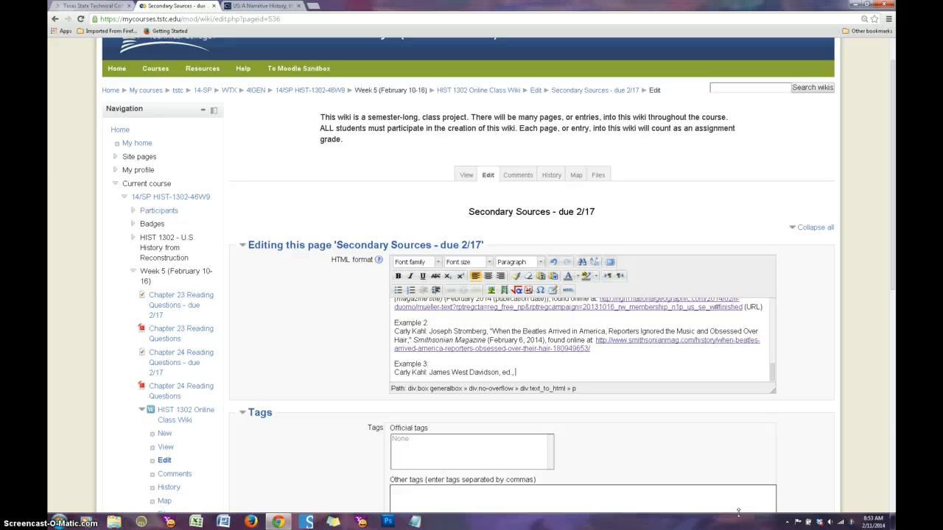
type("., \"")
key("BackSpace")
left_click(751, 513)
type("US: A Narr")
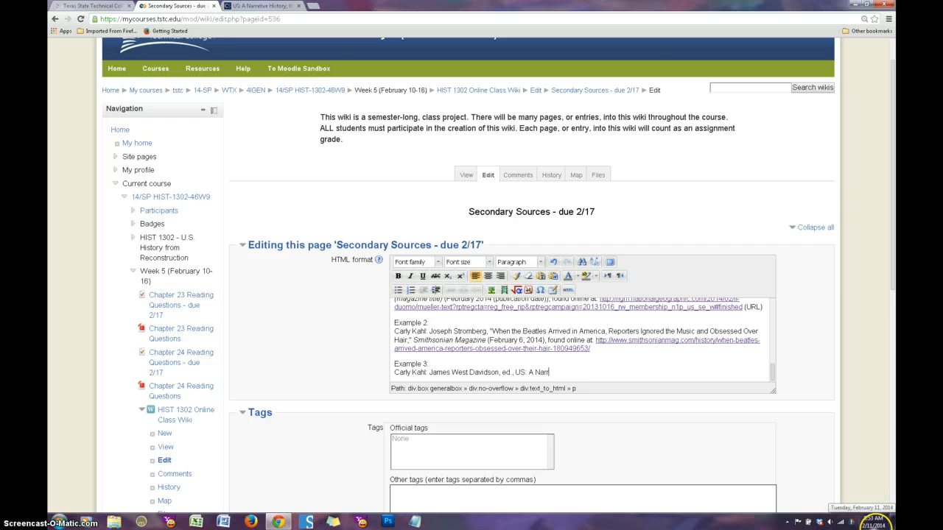
type("ative History (")
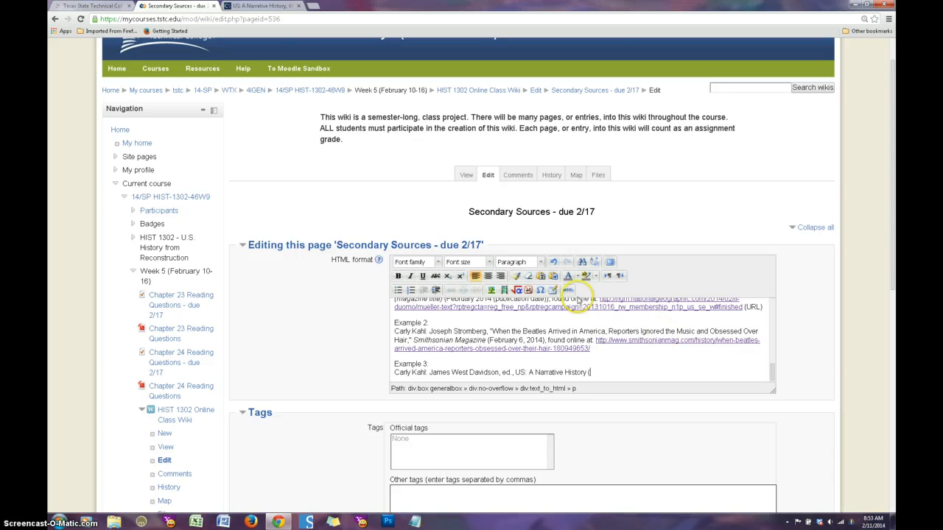
Step: Switch to the CourseSmart textbook and page through its front matter to the copyright page to look up the publication year
left_click(267, 7)
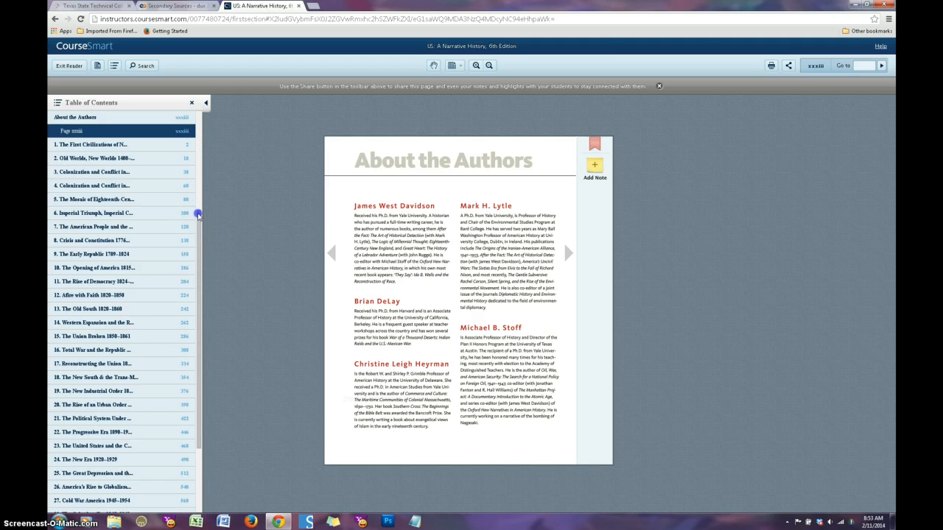
left_click_drag(198, 213, 218, 115)
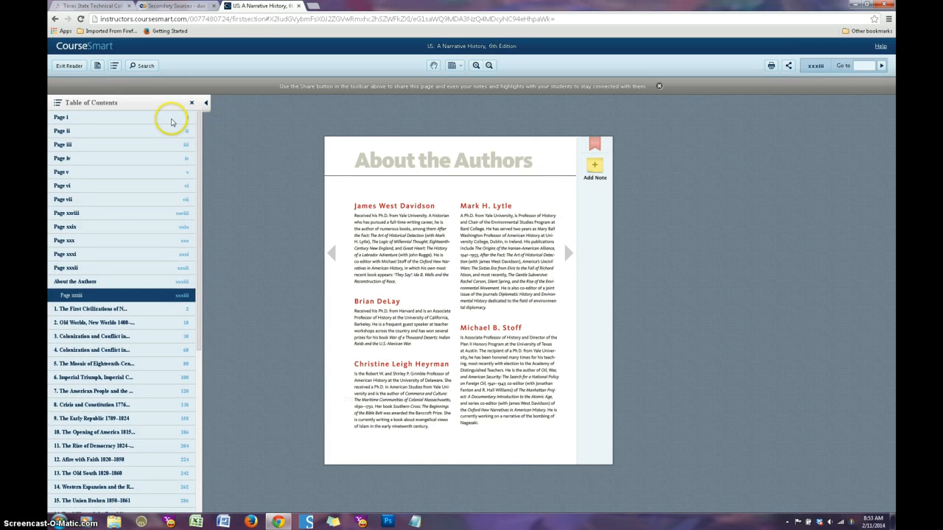
left_click(171, 117)
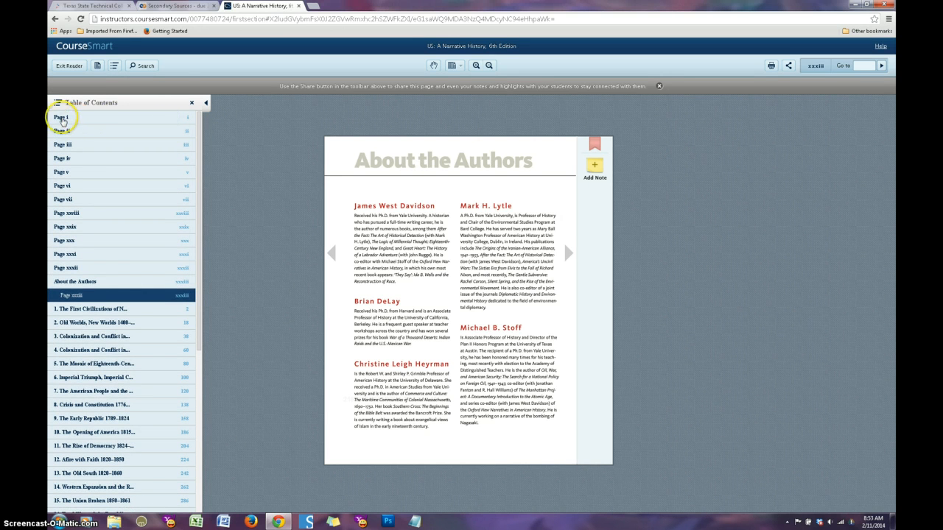
left_click(59, 117)
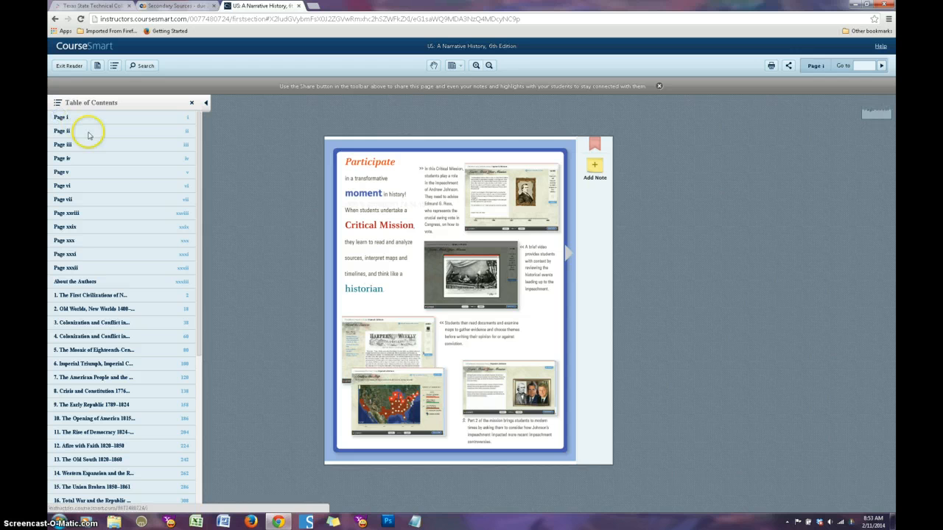
left_click(564, 254)
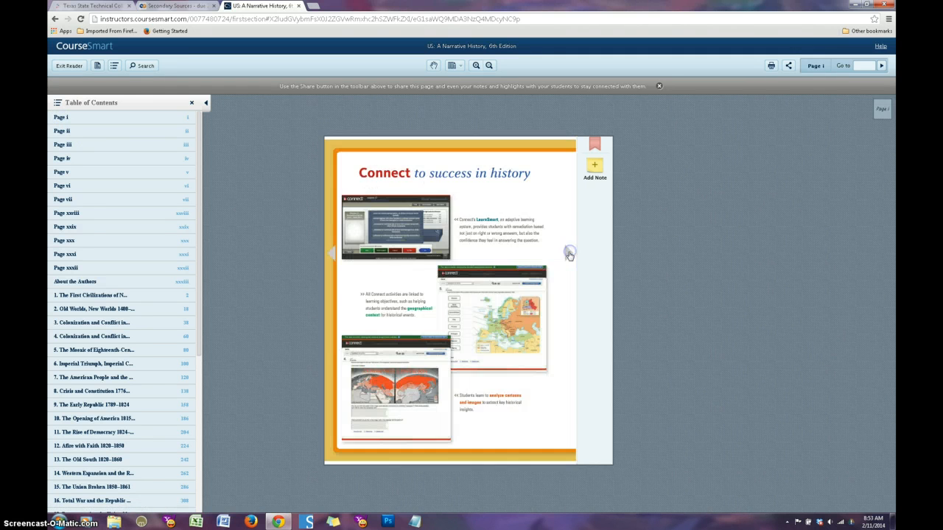
left_click(568, 255)
left_click(568, 256)
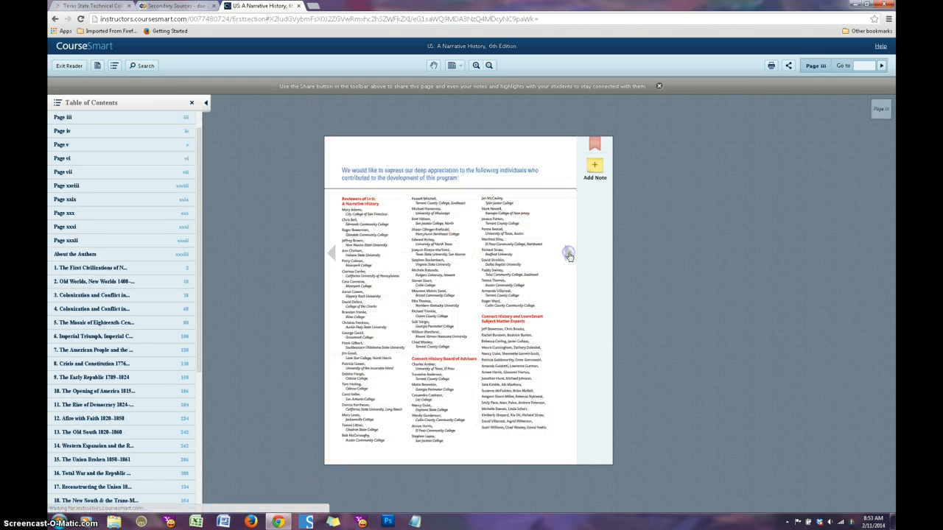
left_click(568, 255)
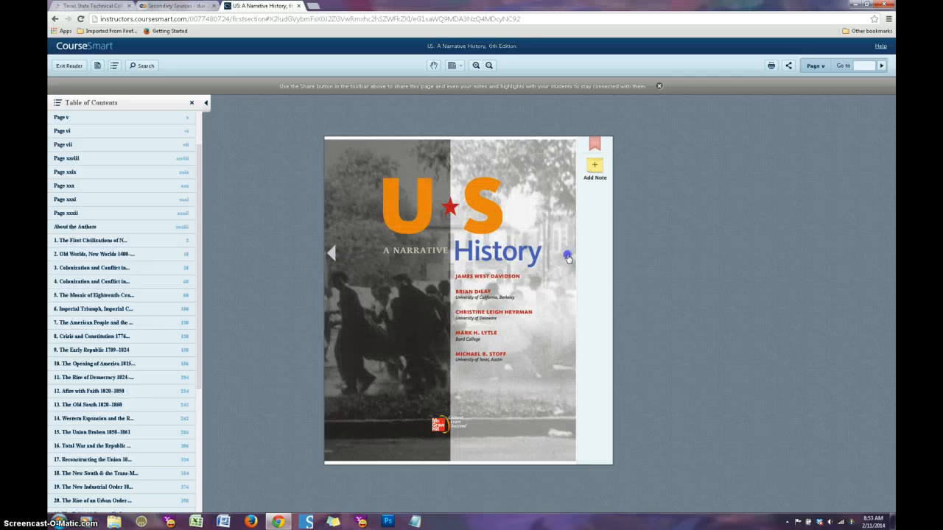
left_click(568, 256)
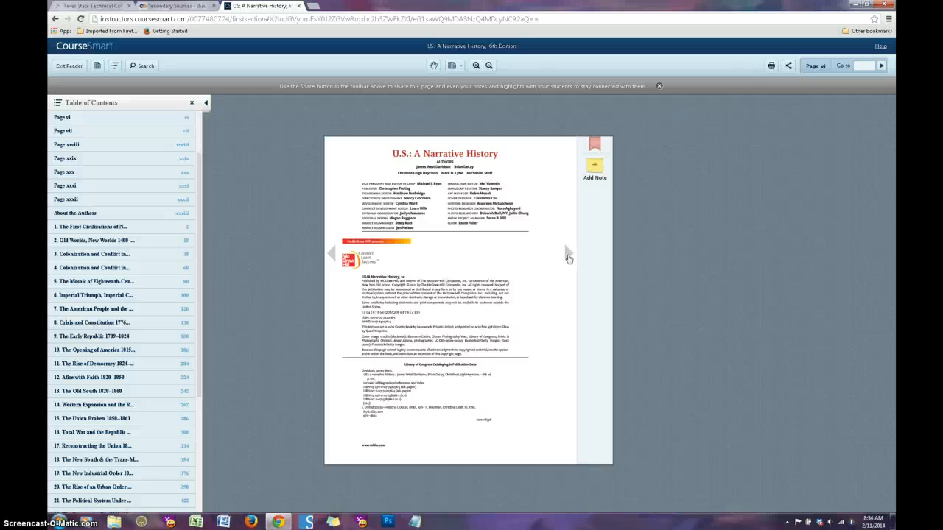
left_click(568, 260)
Step: Back in the wiki editor, continue the Example 3 citation with "2012), found online at: "
left_click(171, 7)
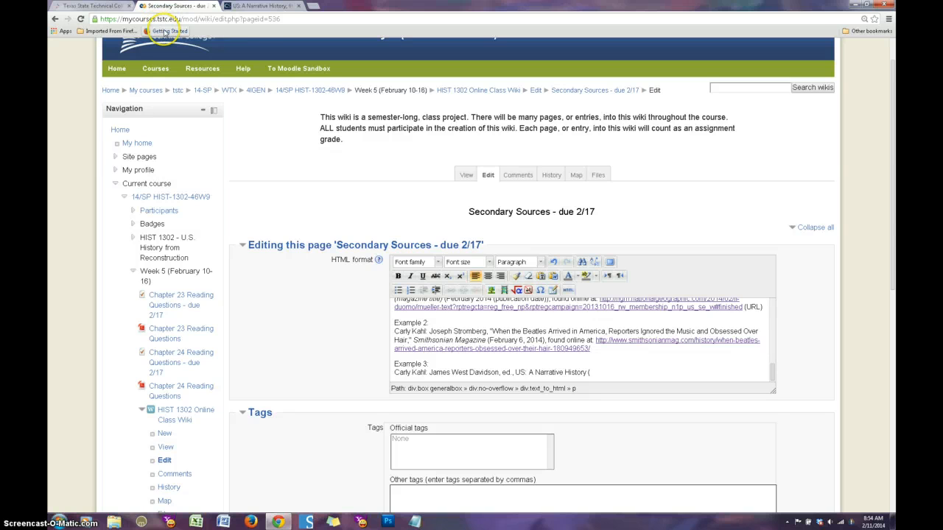
type("2012), found online at:")
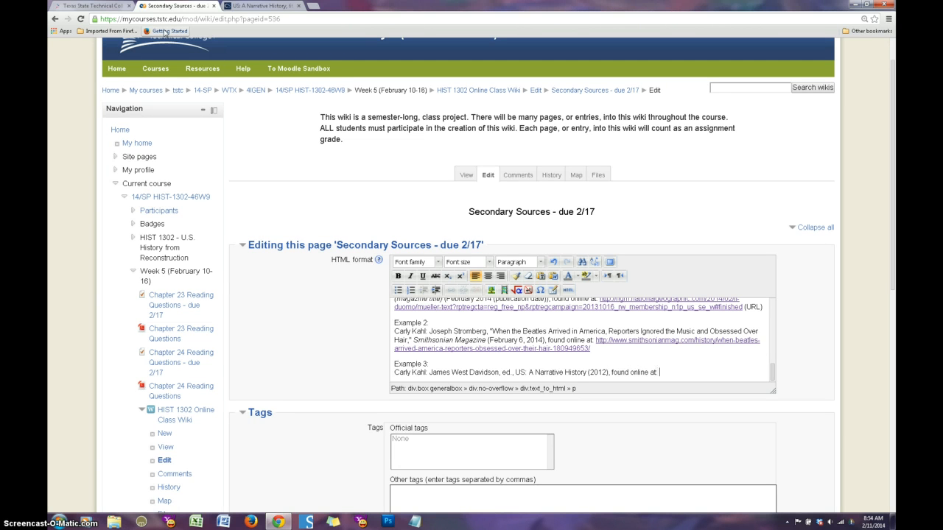
Step: Copy the web address of the textbook's copyright page into the end of the Example 3 citation and start a new line
left_click(254, 7)
left_click(263, 18)
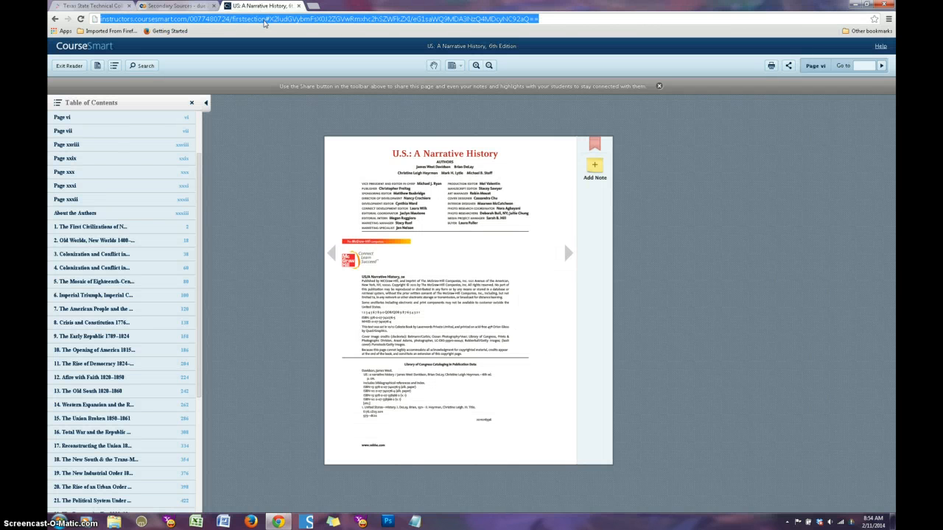
key("ctrl+c")
left_click(176, 6)
key("ctrl+v")
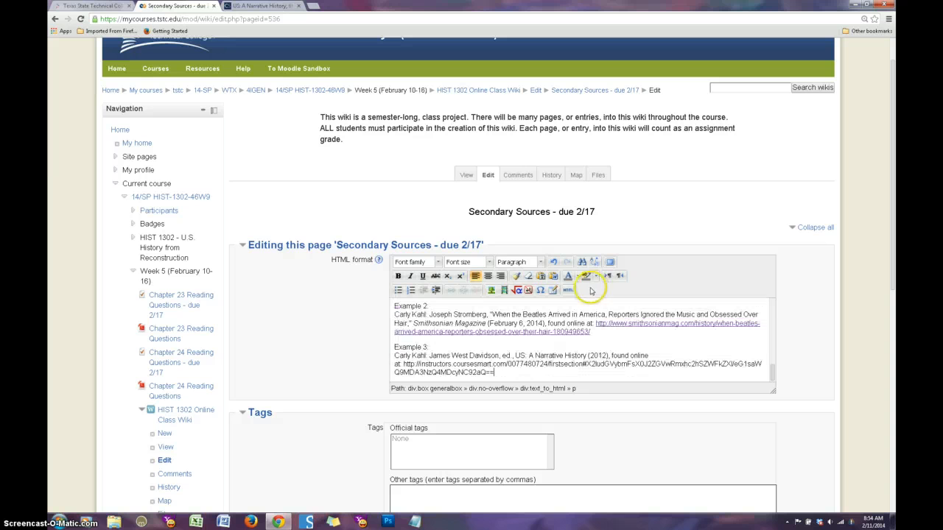
key("Return")
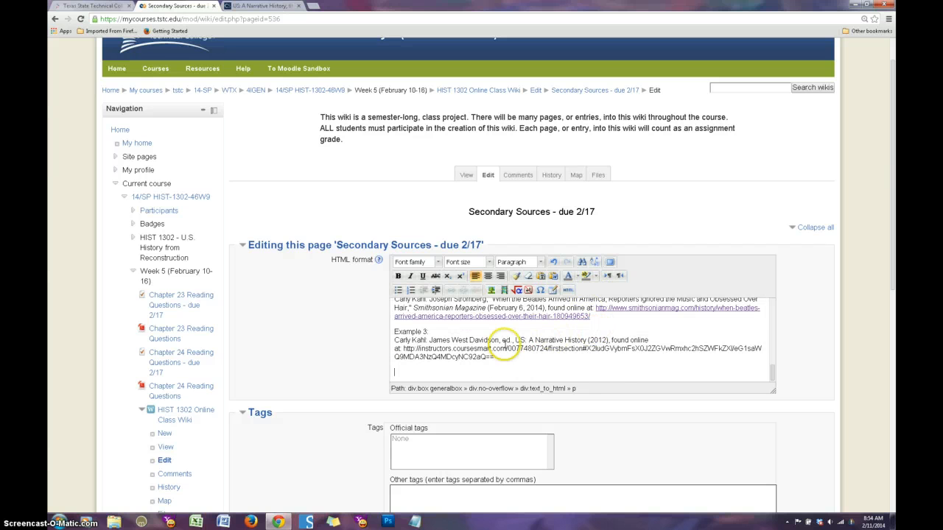
Step: Italicize the book title "US: A Narrative History" in the Example 3 citation
left_click_drag(515, 339, 586, 340)
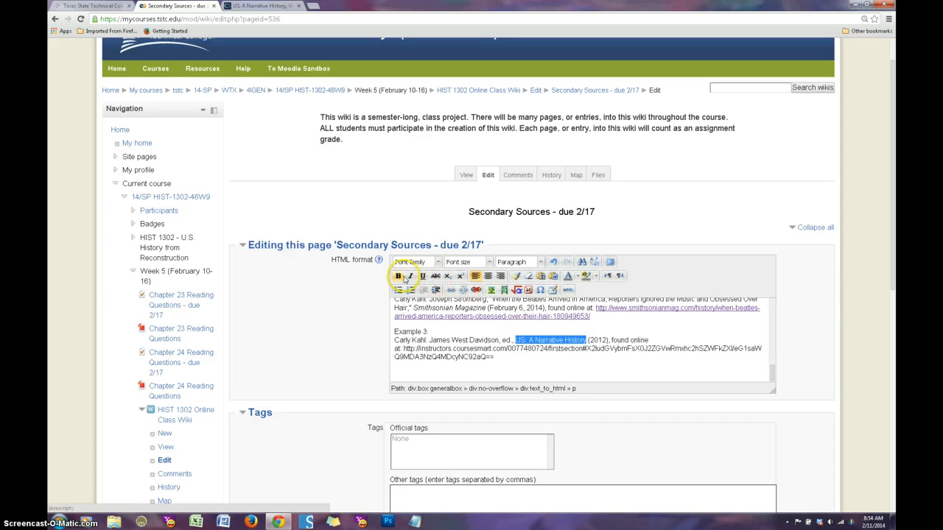
left_click(411, 277)
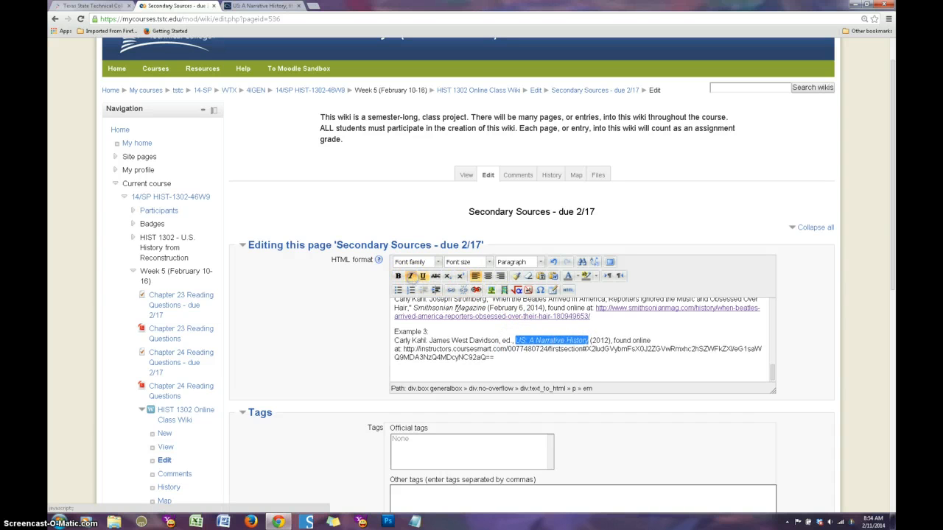
left_click(622, 363)
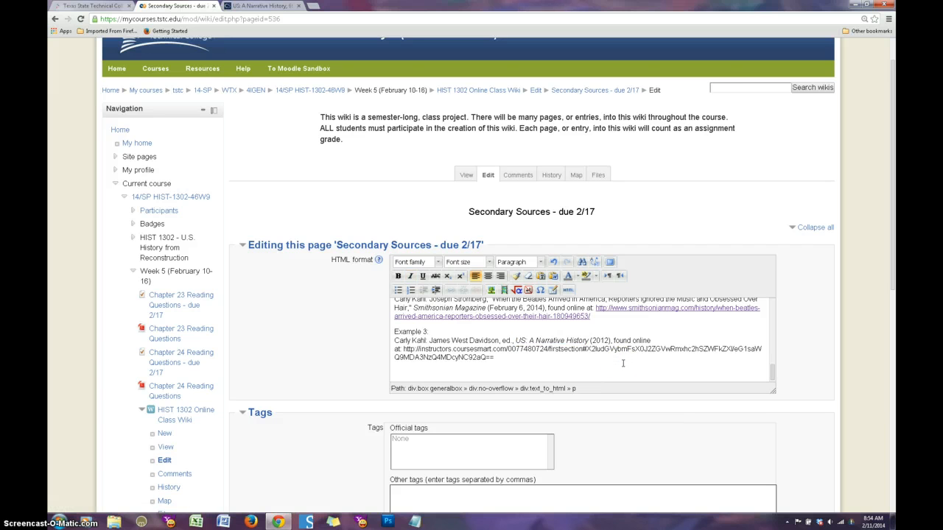
Step: Review the example citations in the editor, save the Secondary Sources page and check Example 3 on the saved page
left_click(771, 373)
left_click_drag(771, 379, 770, 375)
left_click_drag(771, 374, 771, 372)
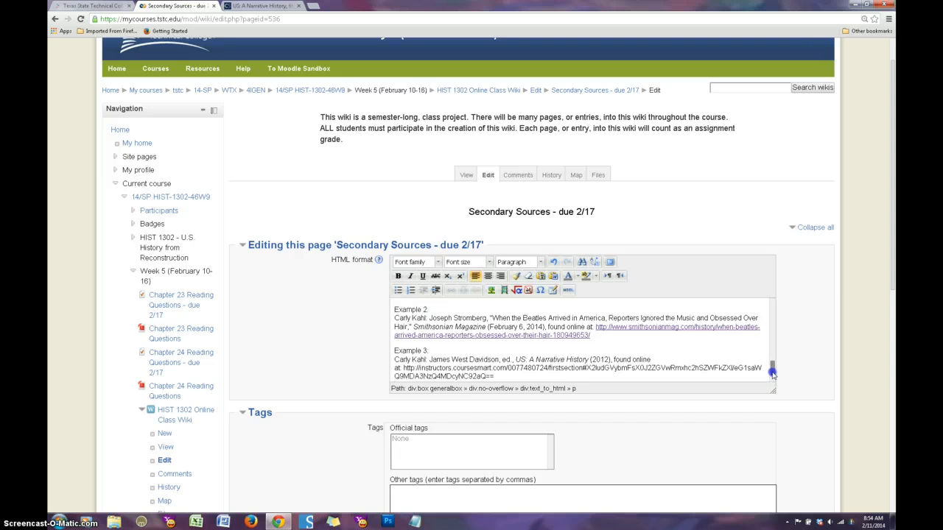
mouse_move(771, 373)
left_mouse_down()
mouse_move(775, 361)
mouse_move(772, 369)
left_mouse_up()
left_click_drag(892, 244, 896, 327)
left_click(397, 402)
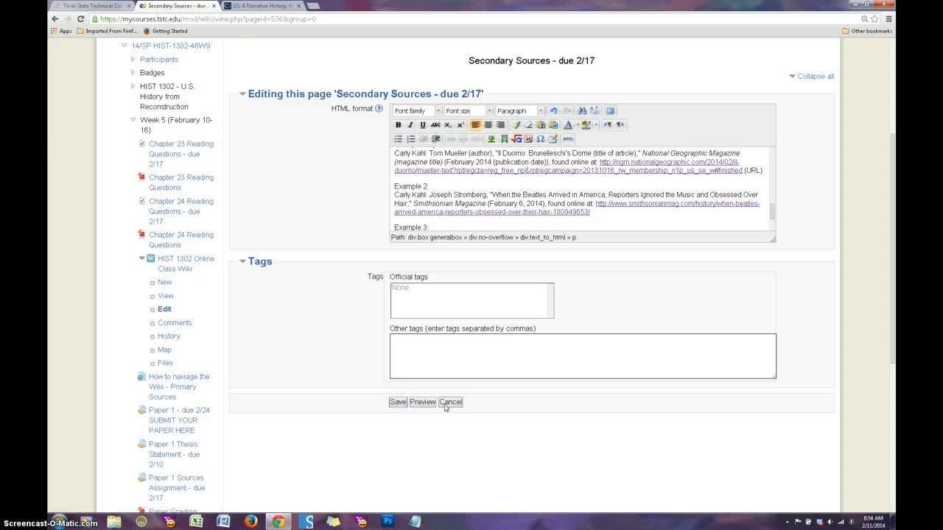
scroll(465, 408, "down", 3)
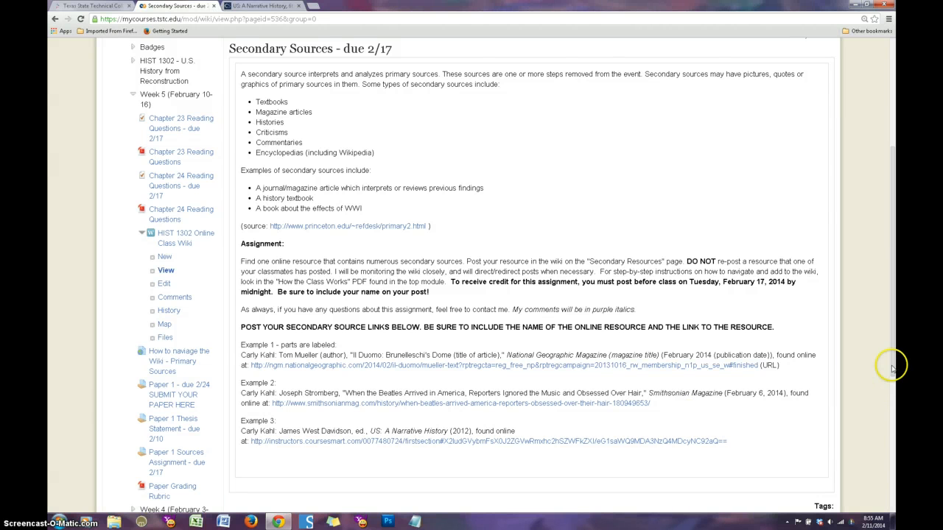
Step: Return to the 14/SP HIST-1302-46W9 course main page and look over its course resources and Week 5 section
left_click_drag(891, 366, 895, 295)
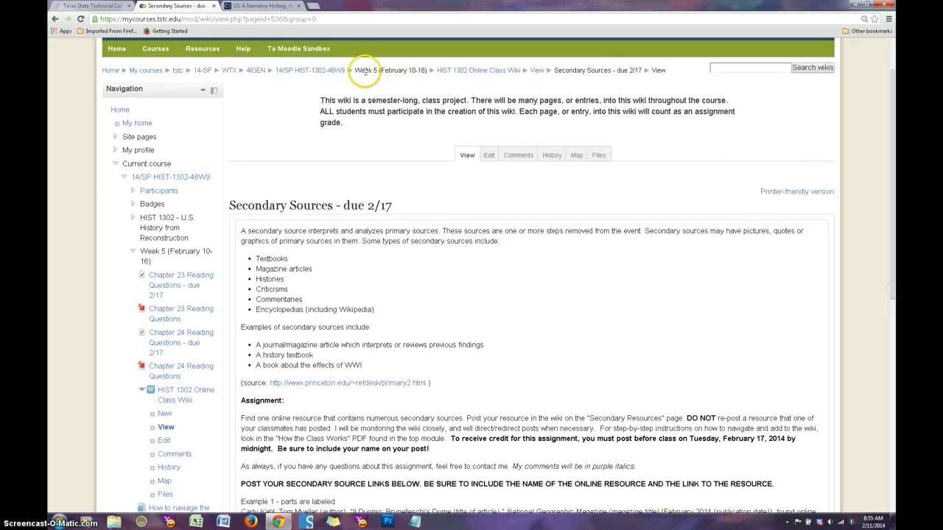
left_click(285, 70)
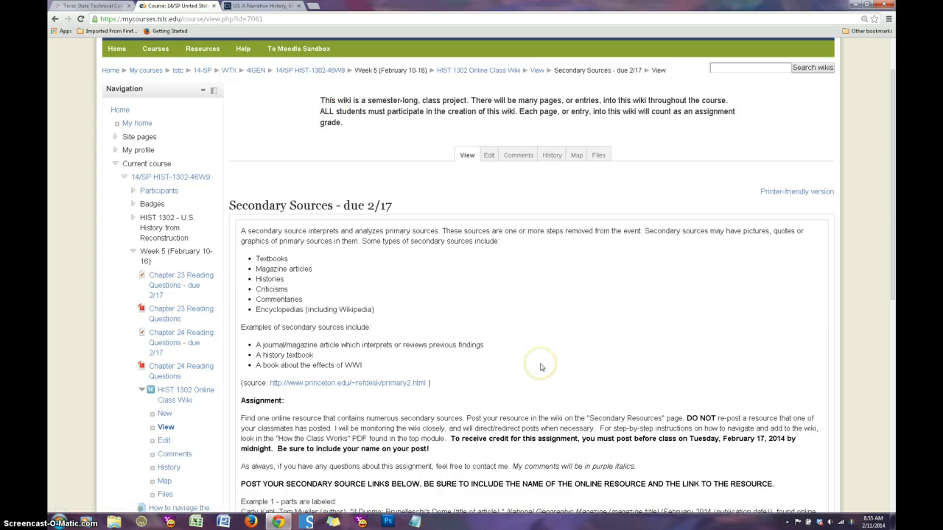
scroll(541, 366, "down", 3)
scroll(540, 366, "down", 5)
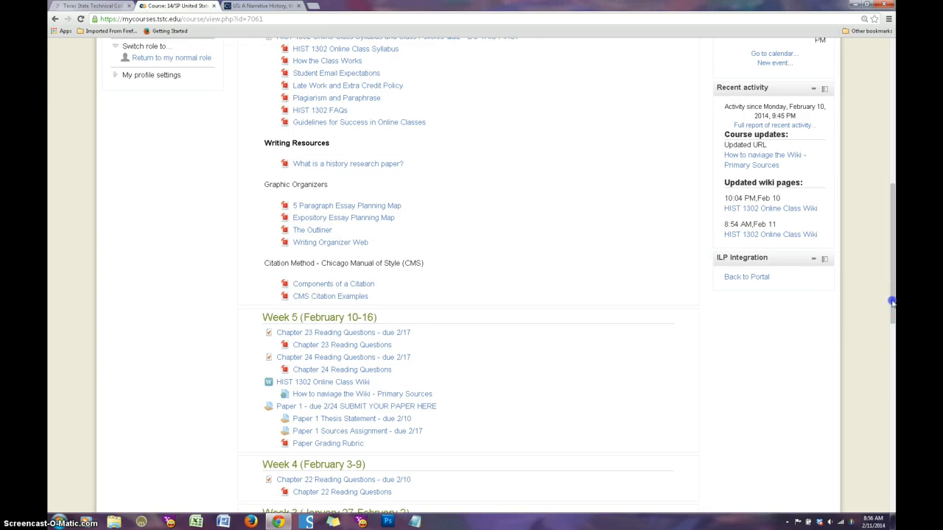
left_click_drag(892, 299, 887, 153)
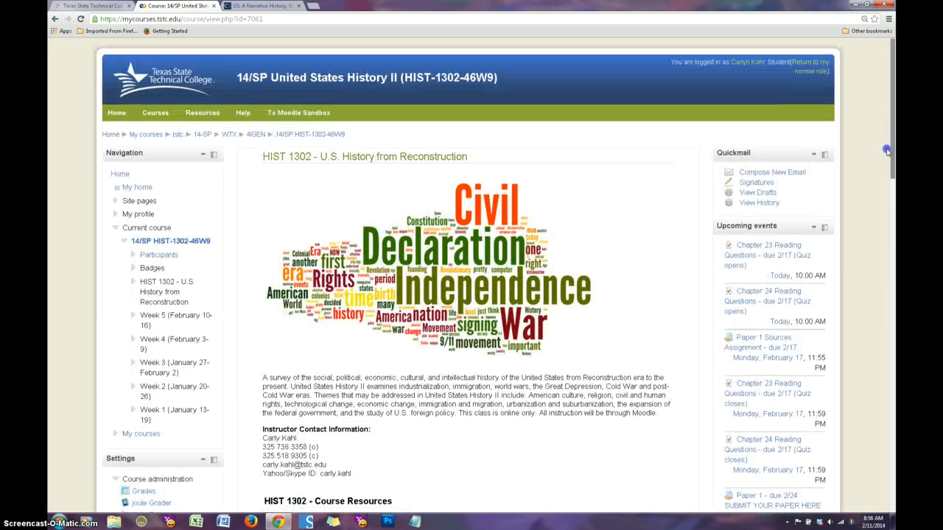